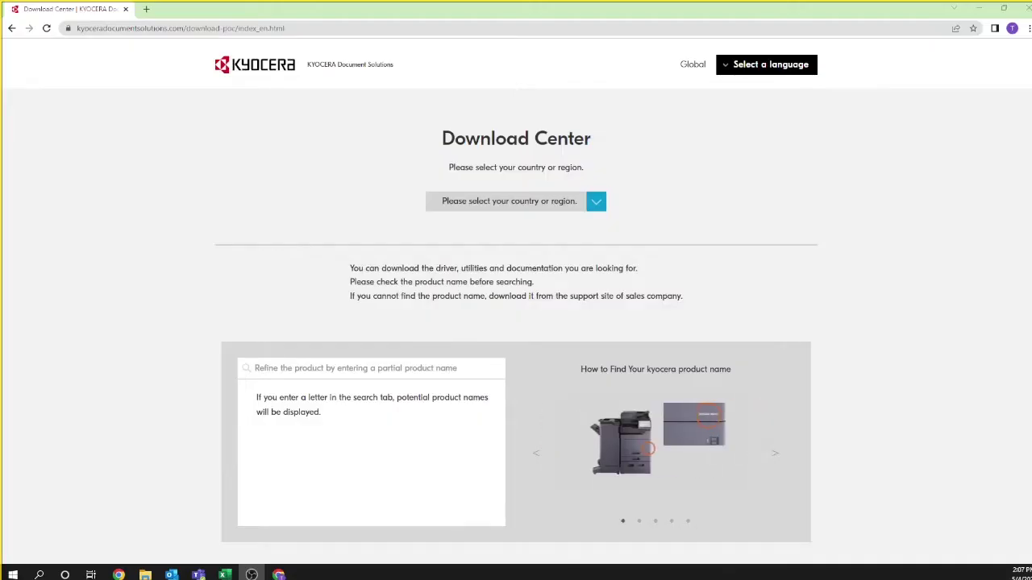
Choose U.S.A. as the country, search 'ma200', and open the MA2000w download page
left_click(597, 201)
scroll(574, 229, "down", 10)
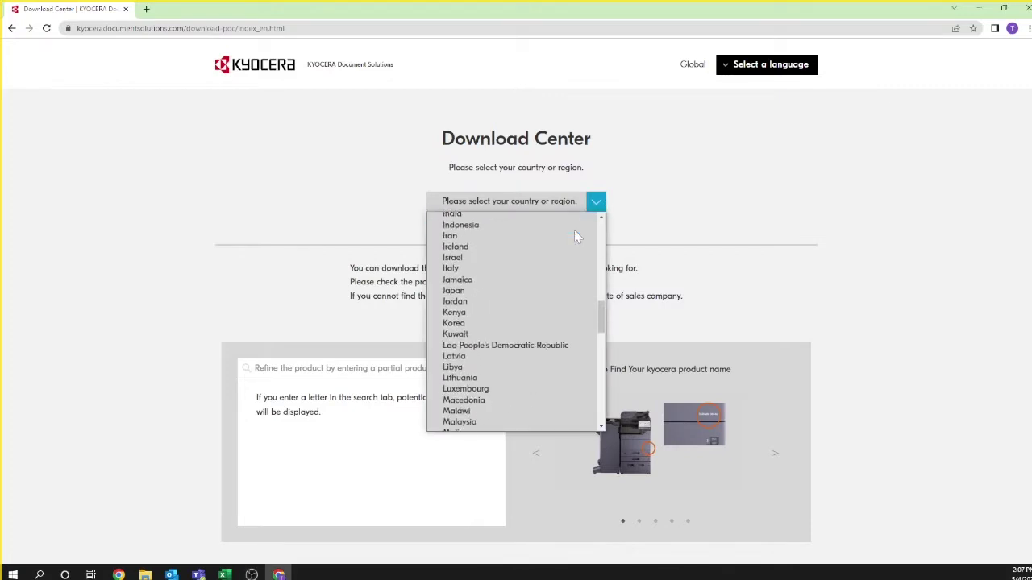
scroll(574, 230, "down", 10)
scroll(556, 266, "down", 2)
left_click(524, 402)
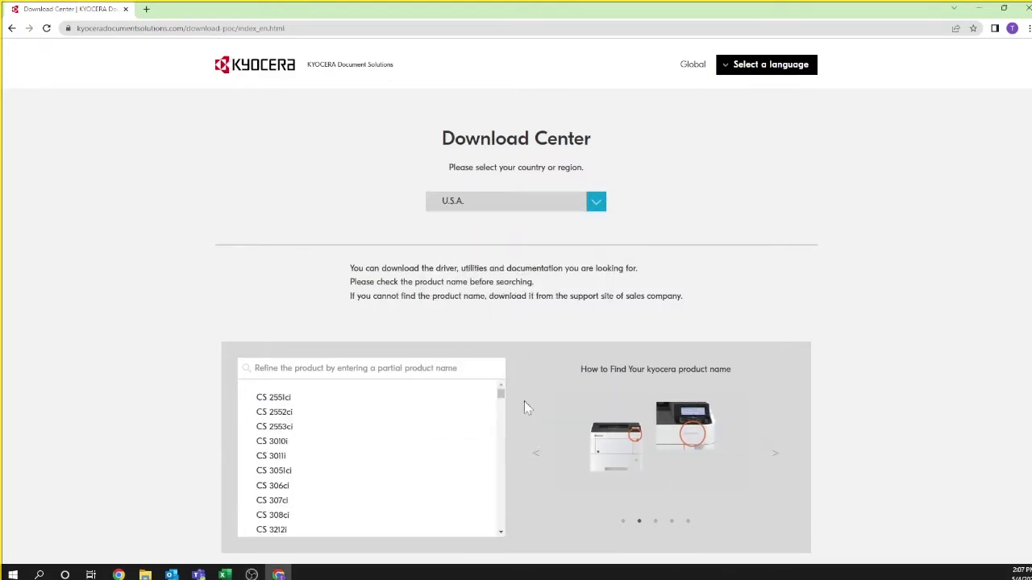
type("ma")
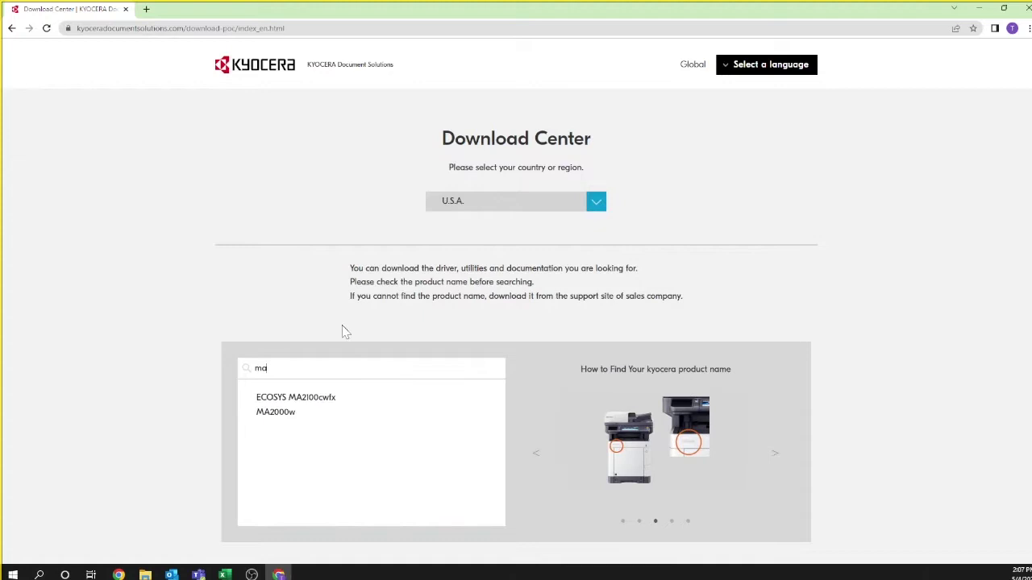
type("200")
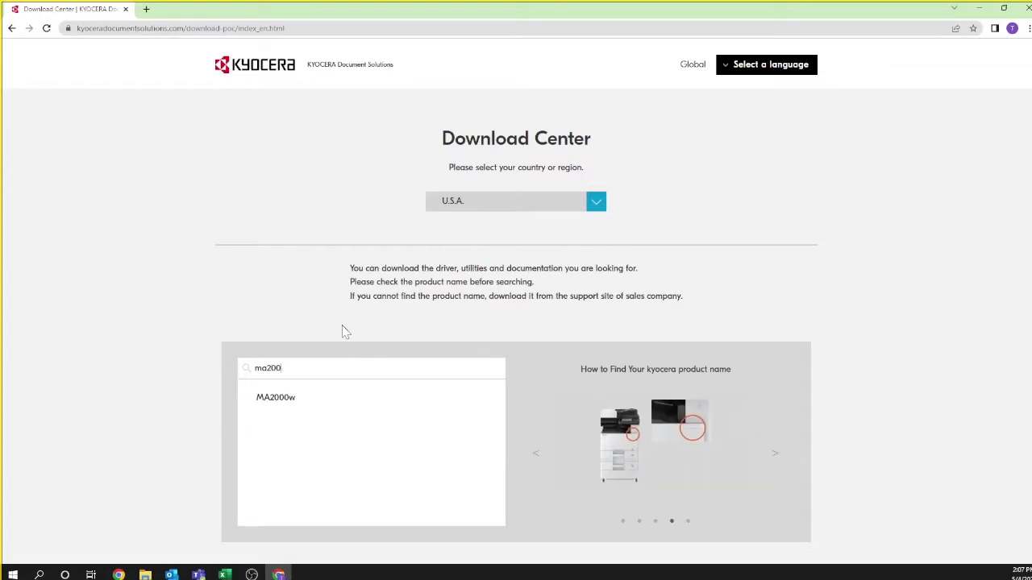
left_click(271, 400)
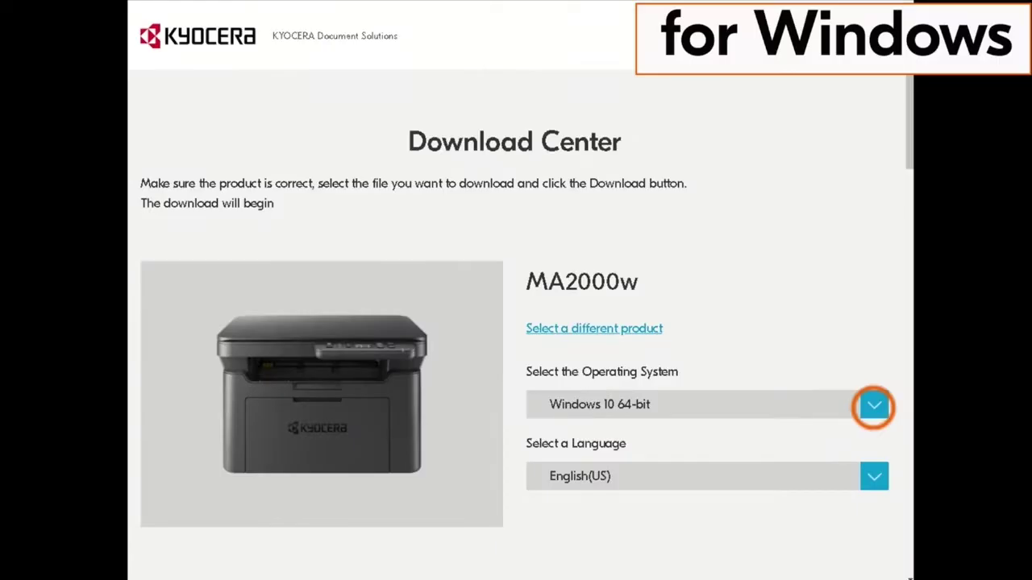
Confirm Windows 10 64-bit as the operating system and English(US) as the language
left_click(874, 405)
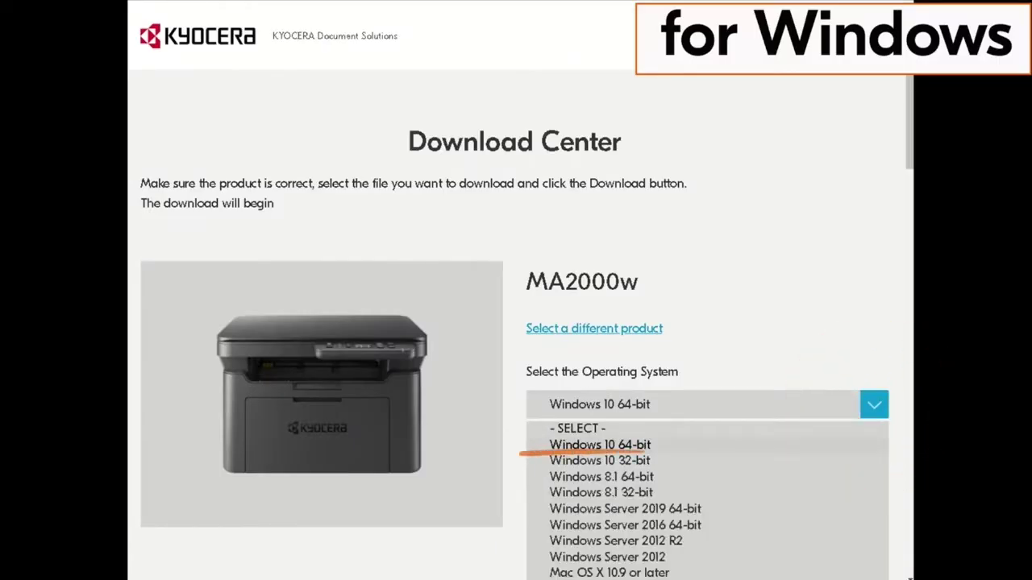
left_click(592, 444)
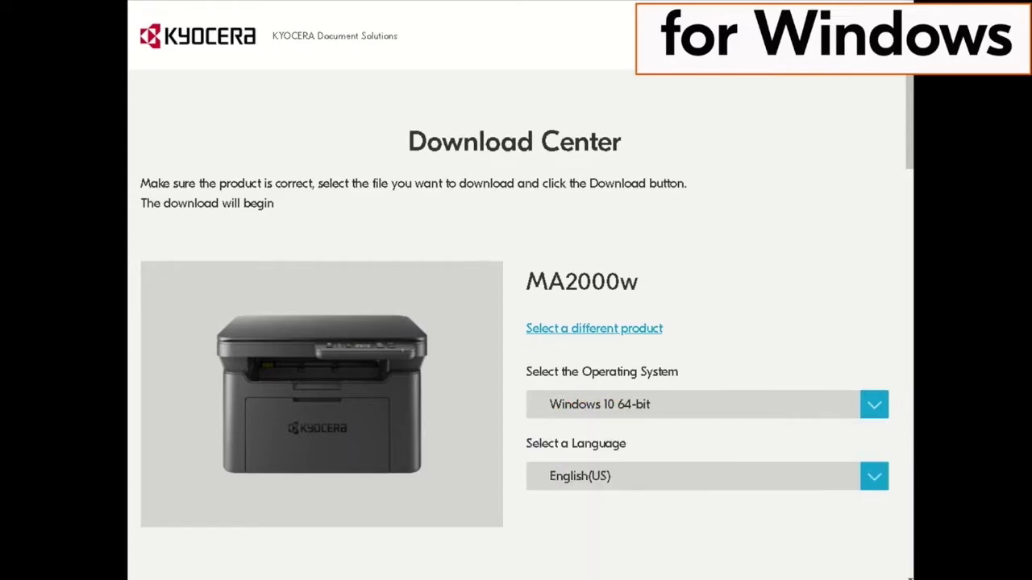
left_click(873, 477)
left_click(580, 499)
Start the download of the Windows-only Web Installer from Easy Installation
scroll(516, 322, "down", 5)
scroll(516, 323, "down", 5)
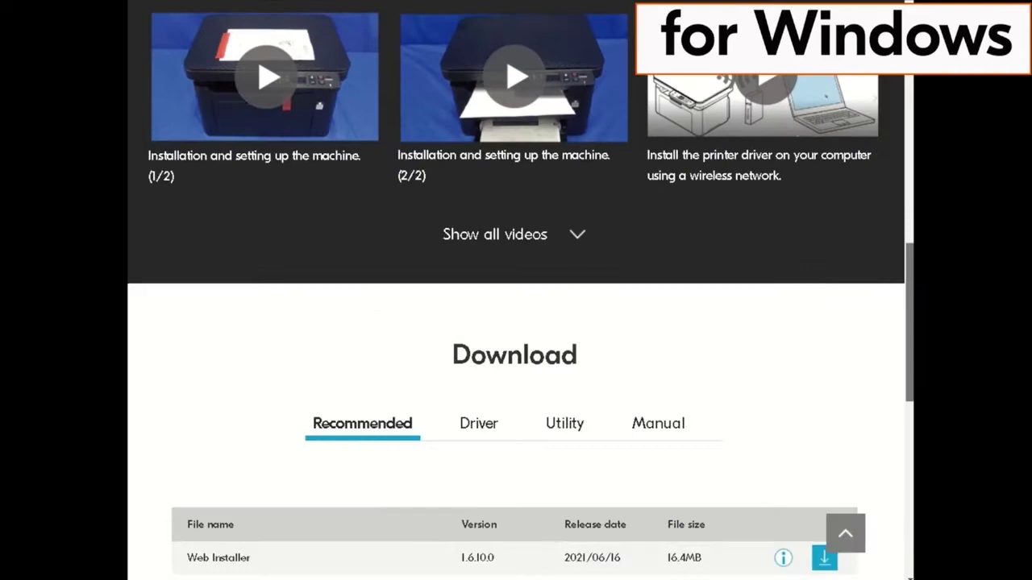
scroll(516, 323, "down", 2)
scroll(516, 322, "down", 2)
scroll(515, 323, "down", 2)
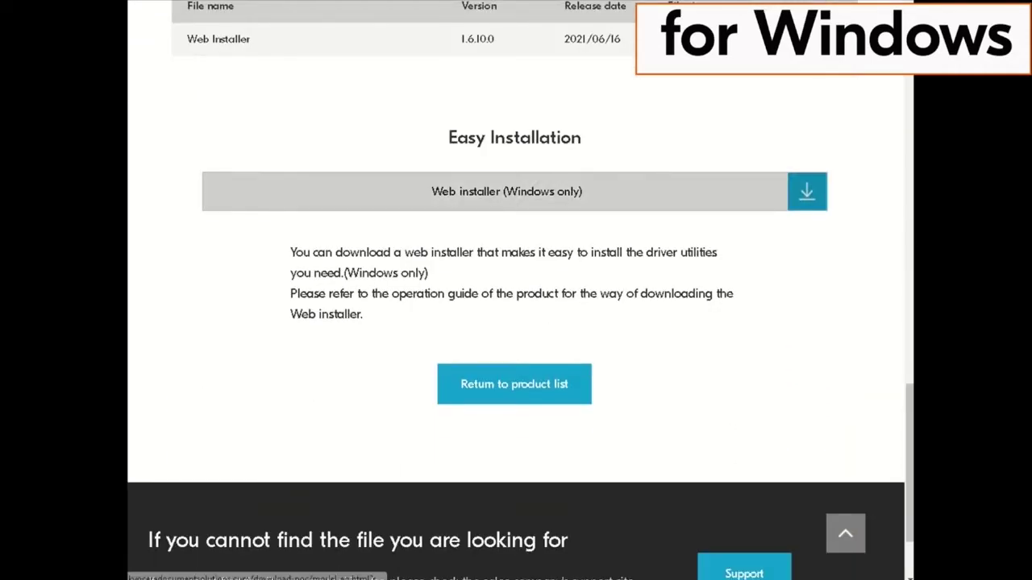
left_click(806, 191)
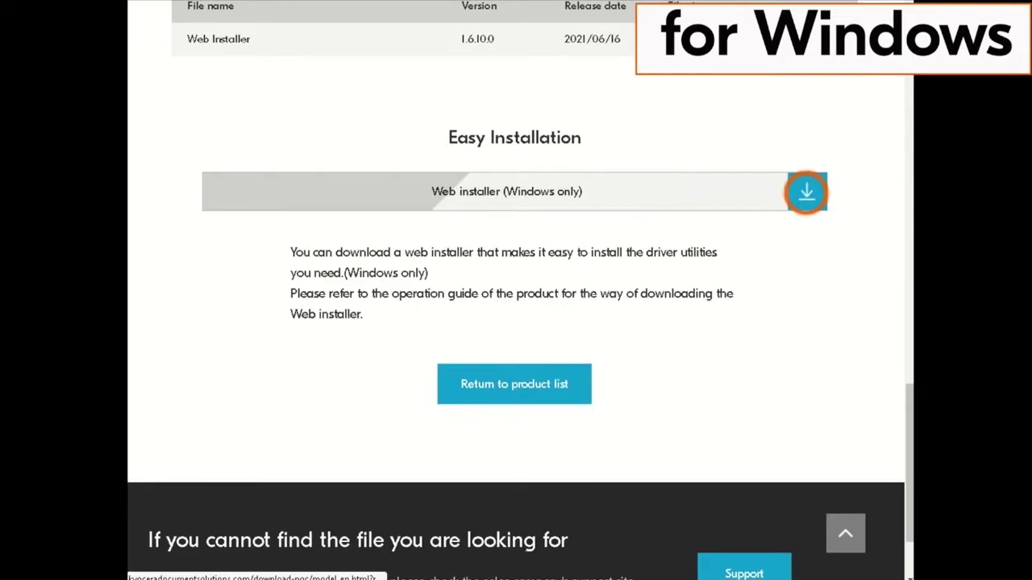
Read through the license and agree to the contract to download the installer
scroll(514, 290, "down", 2)
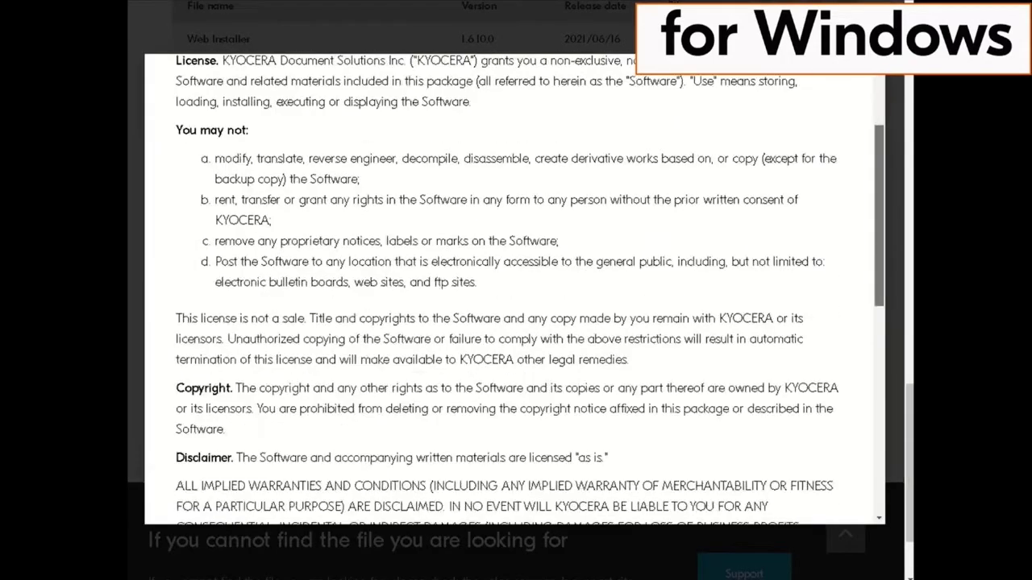
scroll(514, 290, "down", 2)
scroll(514, 291, "down", 3)
scroll(515, 291, "down", 2)
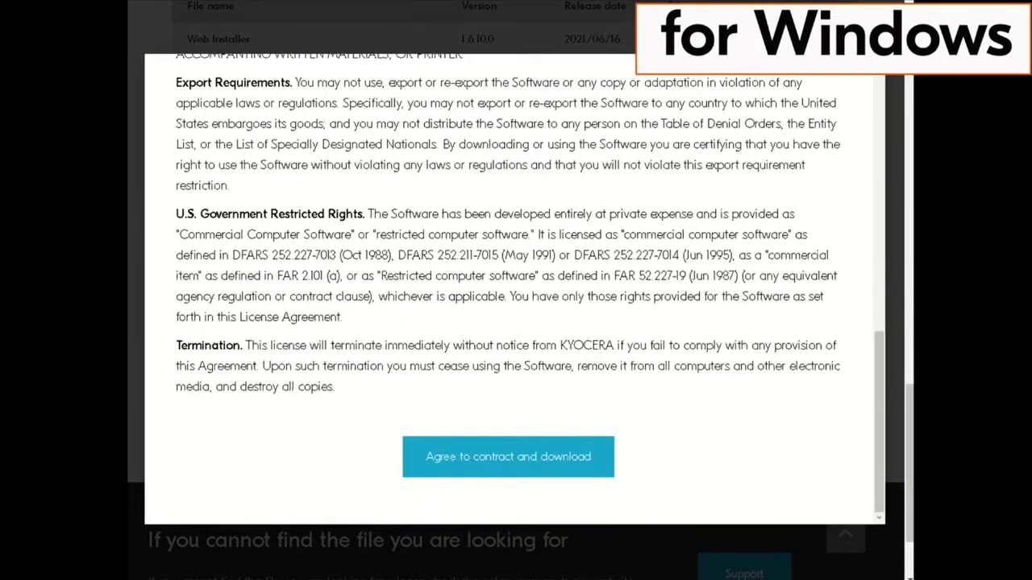
left_click(528, 458)
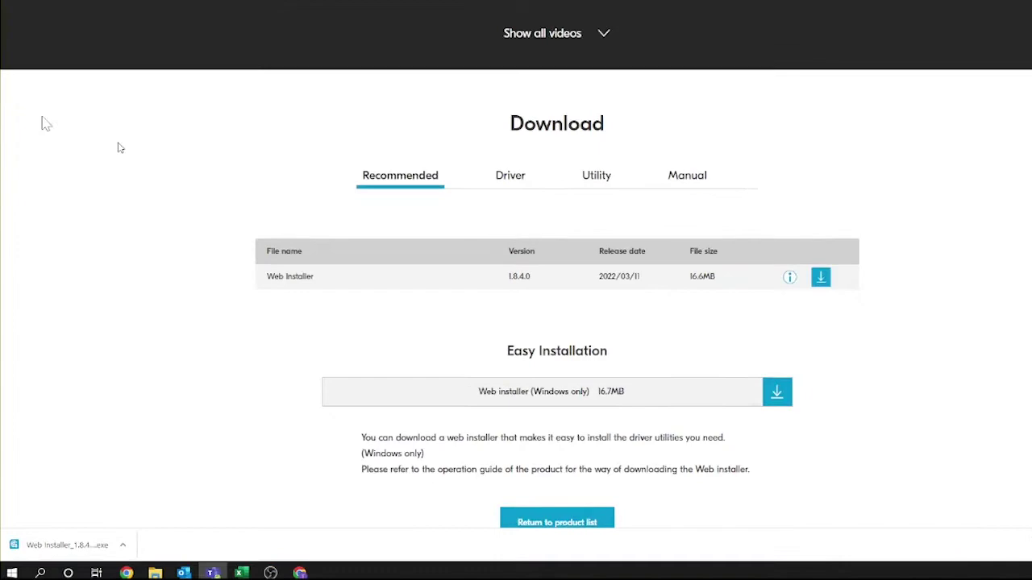
Run the downloaded Web Installer .exe and accept its license agreement
left_click(51, 550)
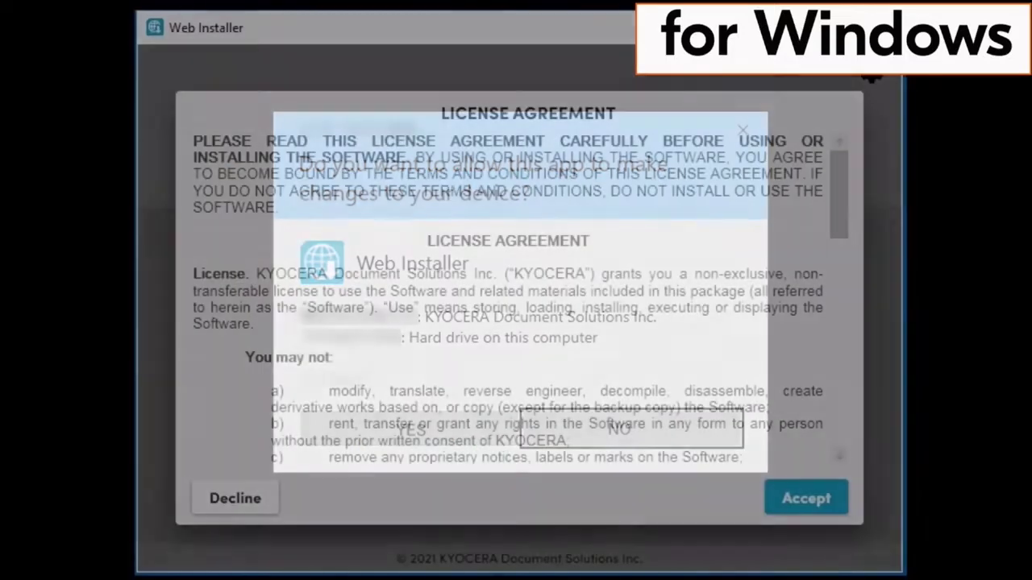
scroll(508, 299, "down", 5)
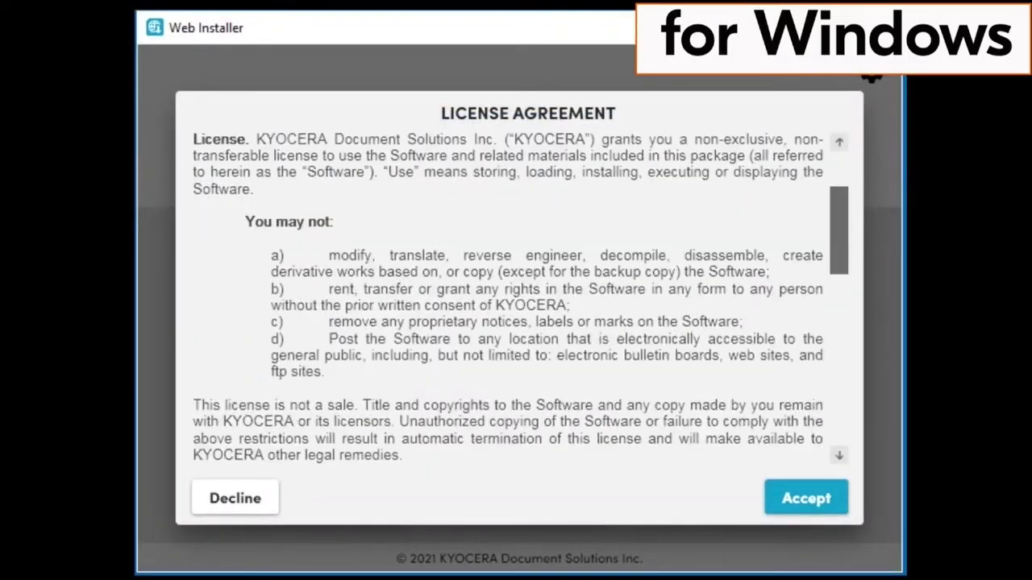
scroll(508, 299, "down", 5)
scroll(508, 298, "down", 5)
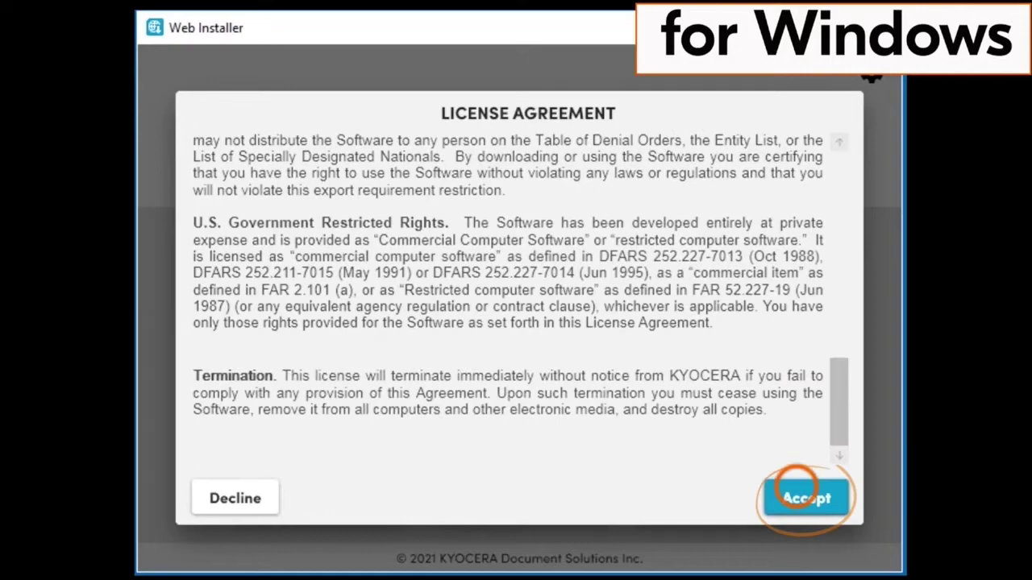
left_click(806, 498)
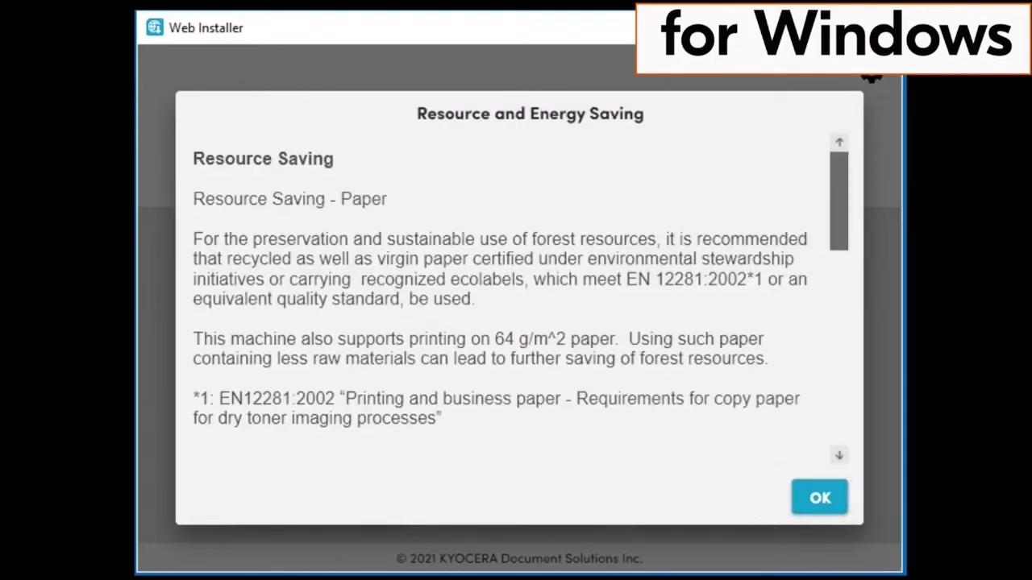
scroll(508, 298, "down", 5)
scroll(508, 298, "down", 5)
scroll(508, 298, "down", 5)
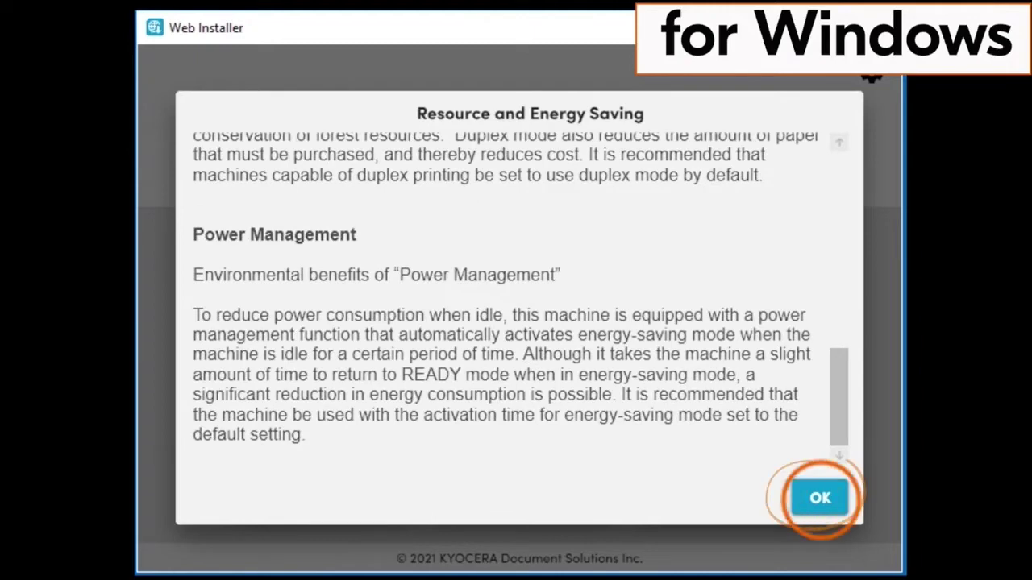
Dismiss the energy-saving notice and pick the MA2000w at 192.168.1.27 as the device
left_click(820, 498)
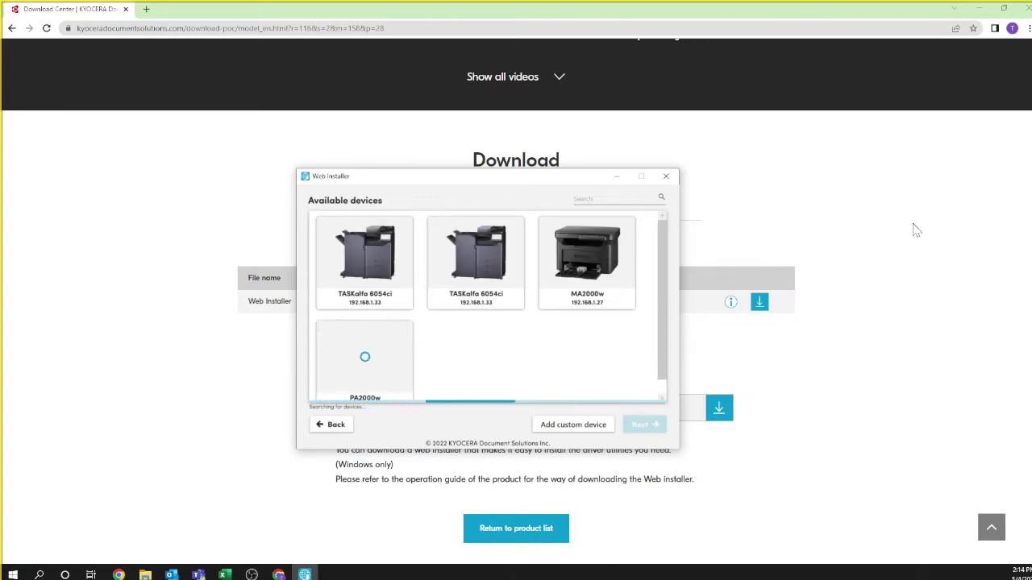
left_click(591, 274)
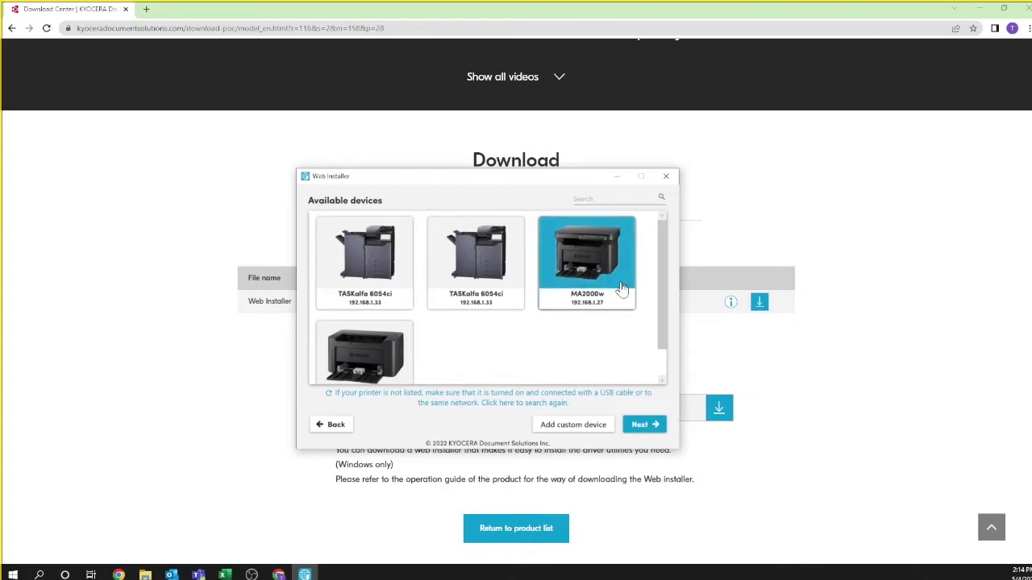
left_click(643, 424)
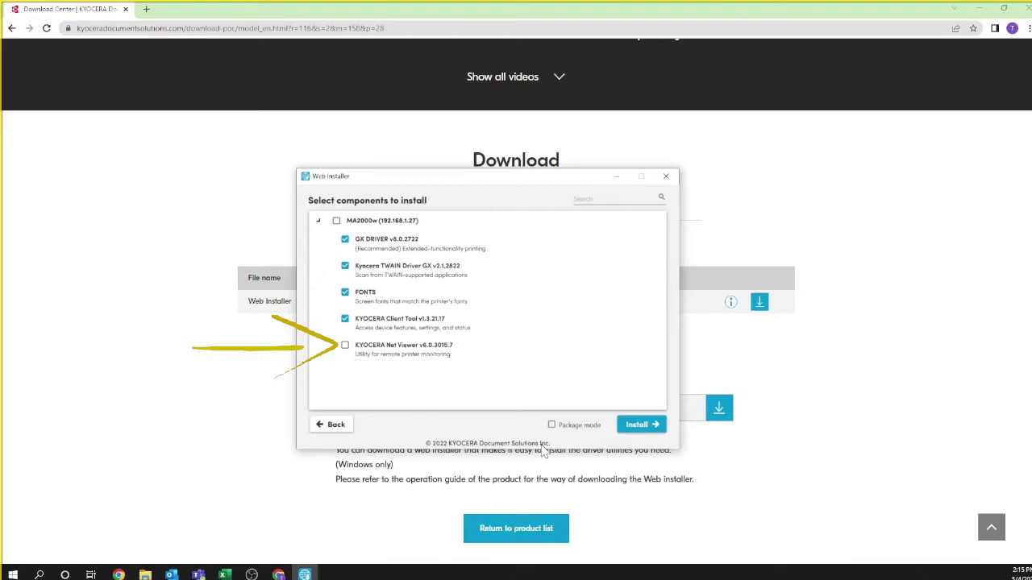
Add KYOCERA Net Viewer to the selected components and install all five
left_click(345, 346)
left_click(641, 425)
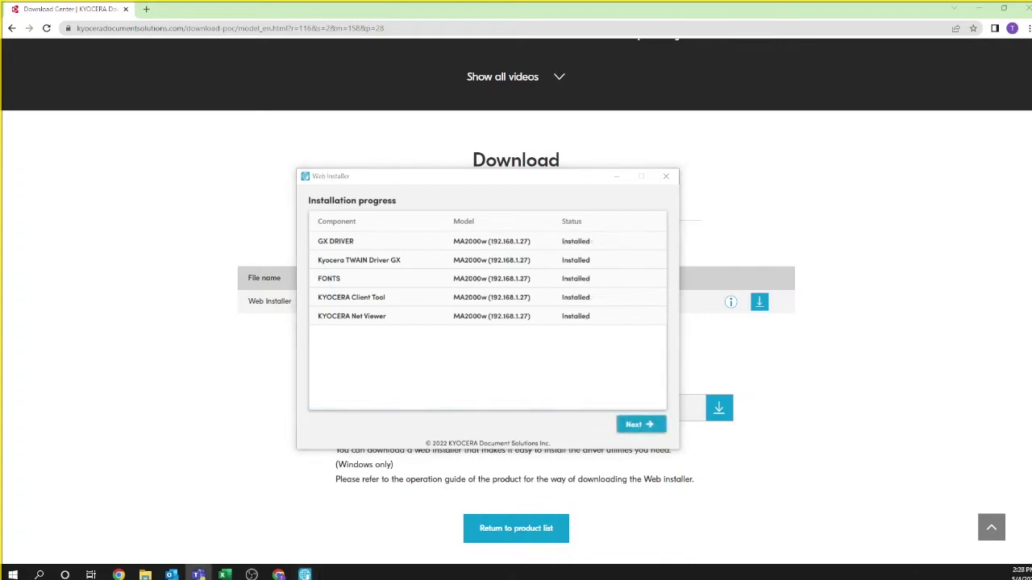
On the Configure your printer page, enable 'Print a test page'
left_click(633, 424)
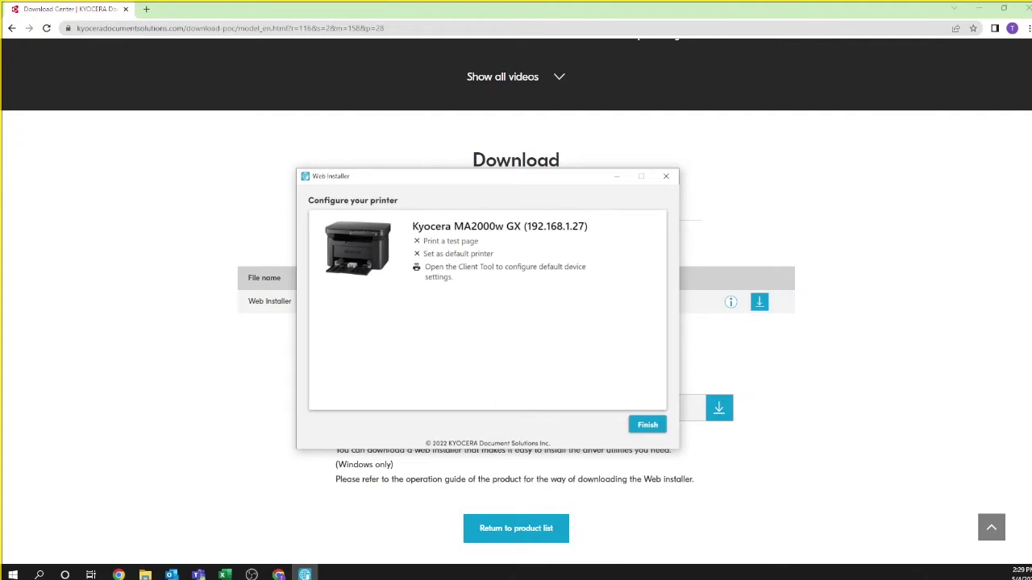
left_click(416, 246)
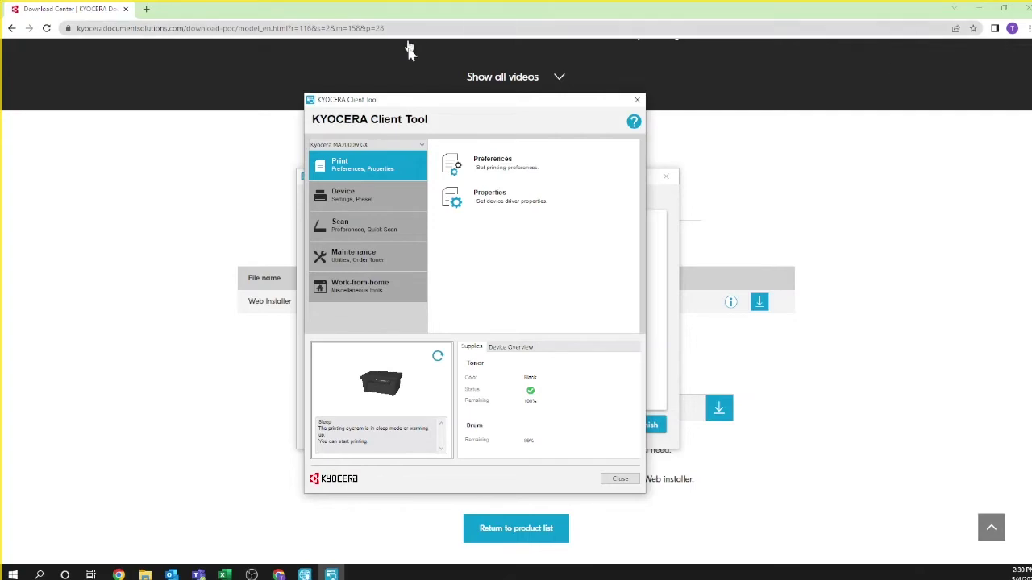
Keep Kyocera MA2000w GX as the printer and bring up its TWAIN scan preferences
left_click(421, 146)
left_click(421, 153)
left_click(369, 226)
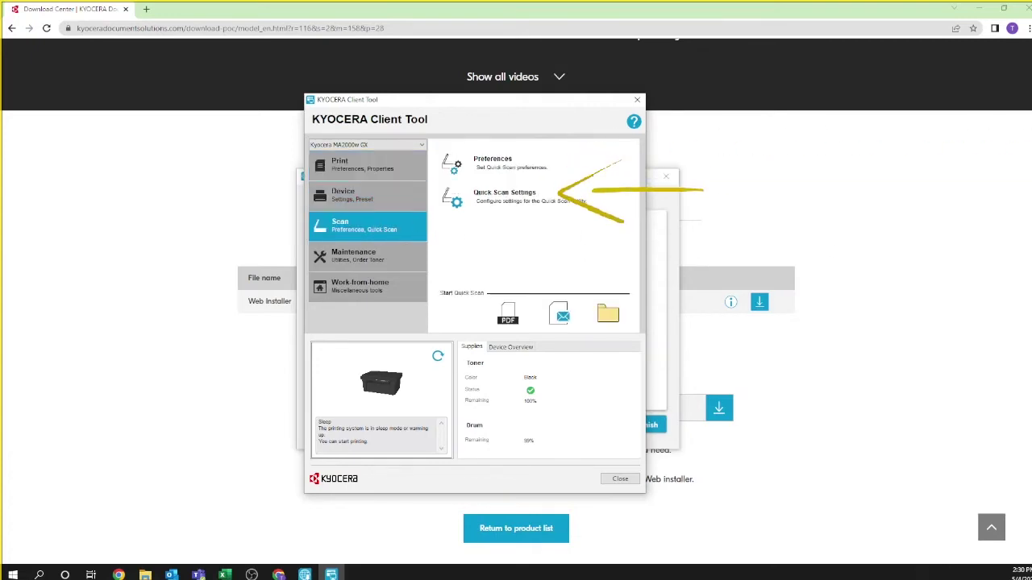
left_click(499, 161)
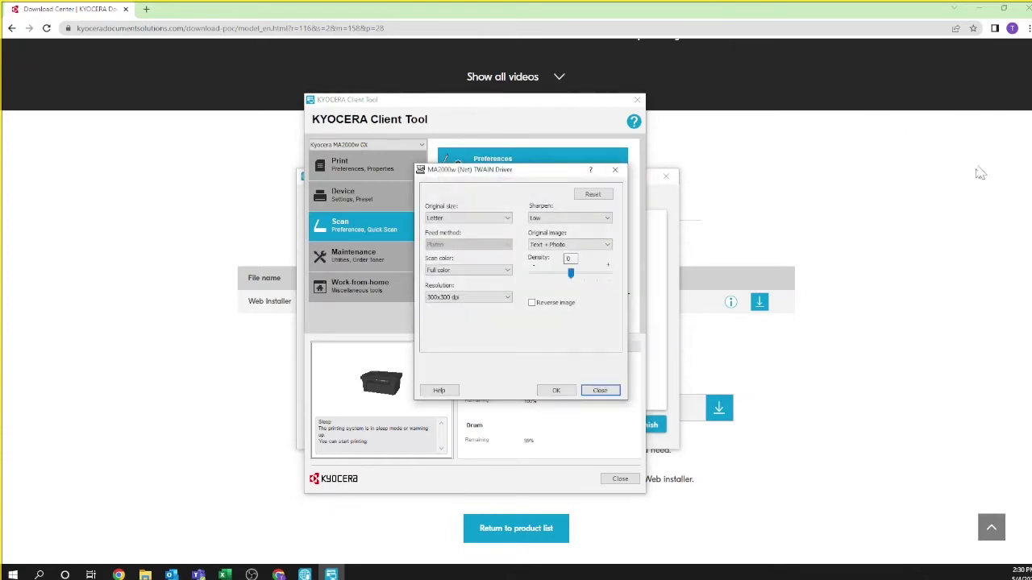
Keep Letter size and full colour, and set the resolution to 600x600 dpi
left_click(492, 218)
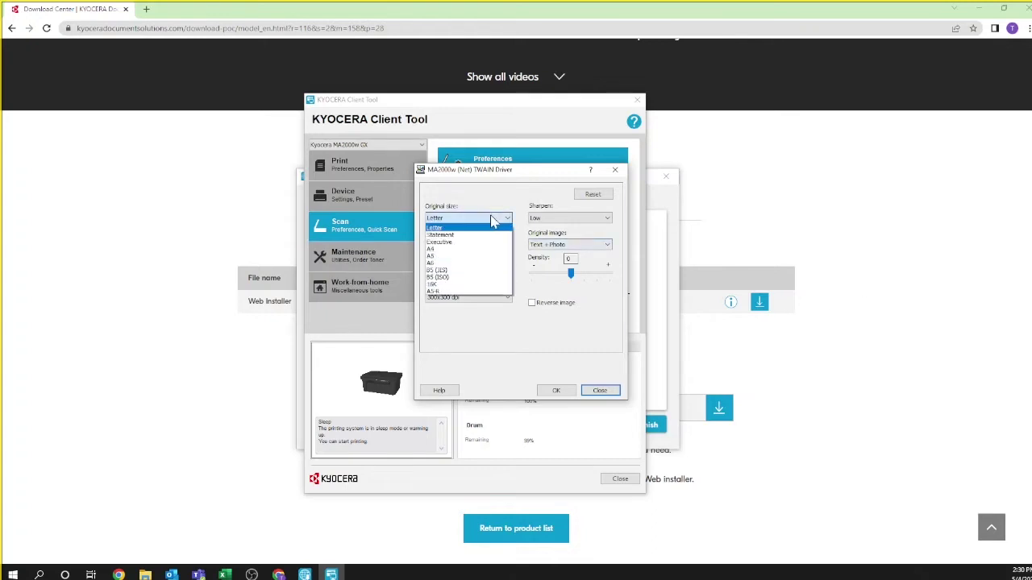
left_click(492, 231)
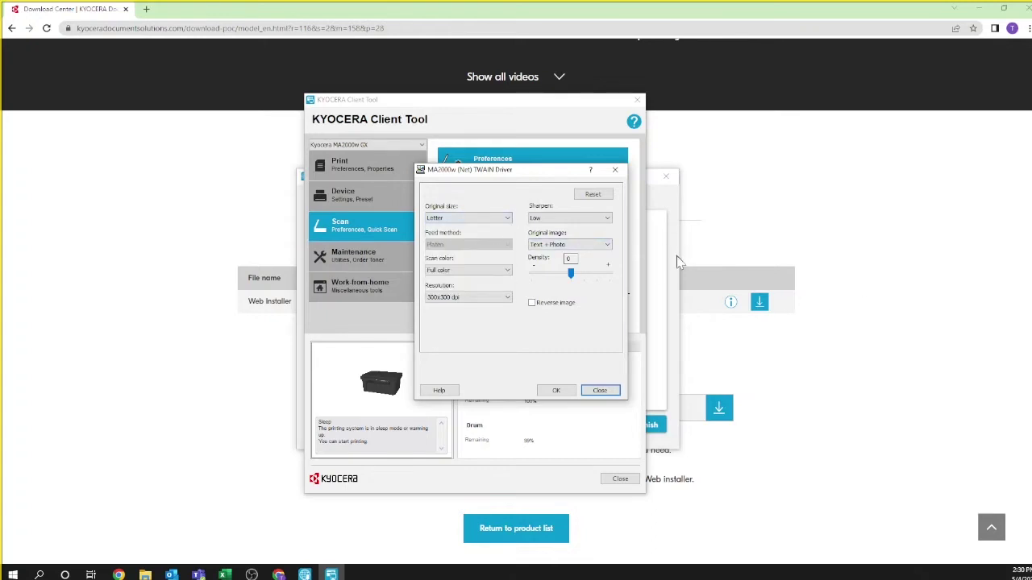
left_click(495, 272)
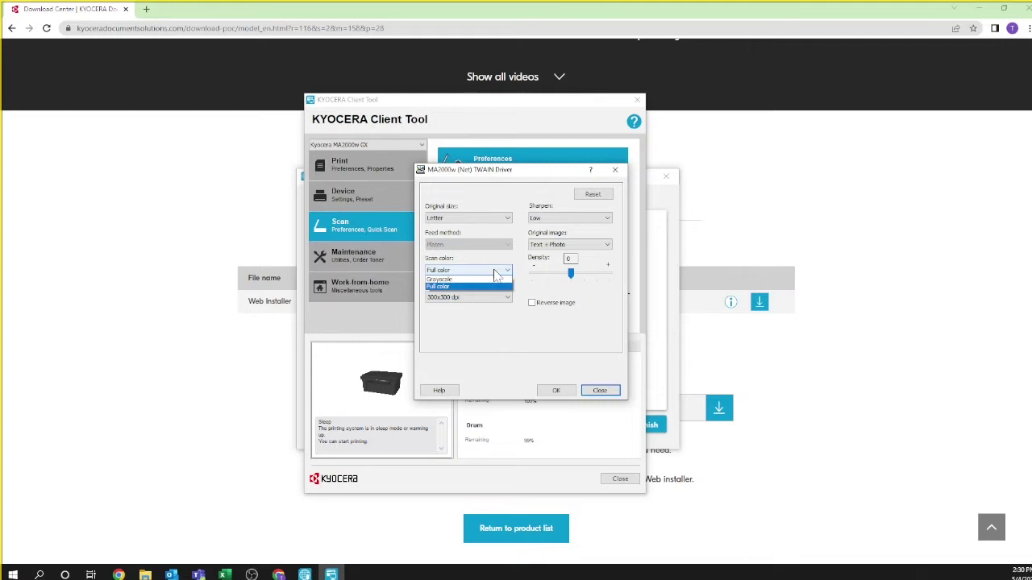
left_click(485, 300)
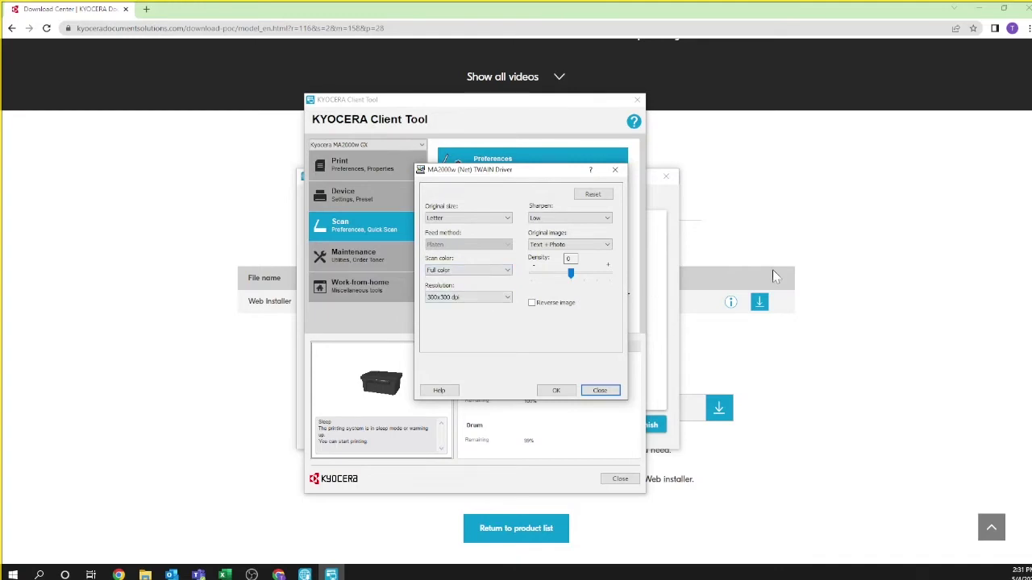
left_click(506, 297)
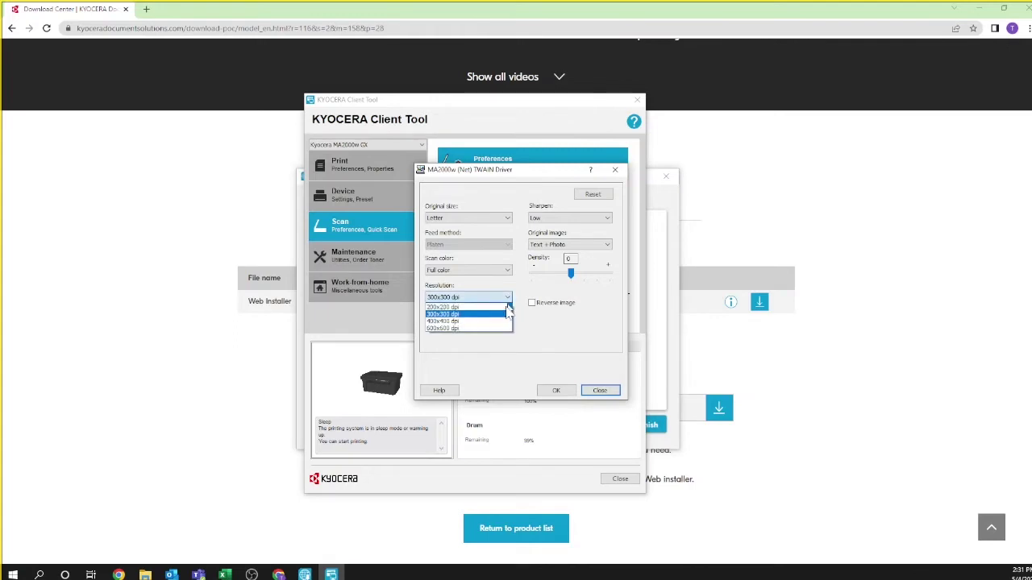
left_click(488, 329)
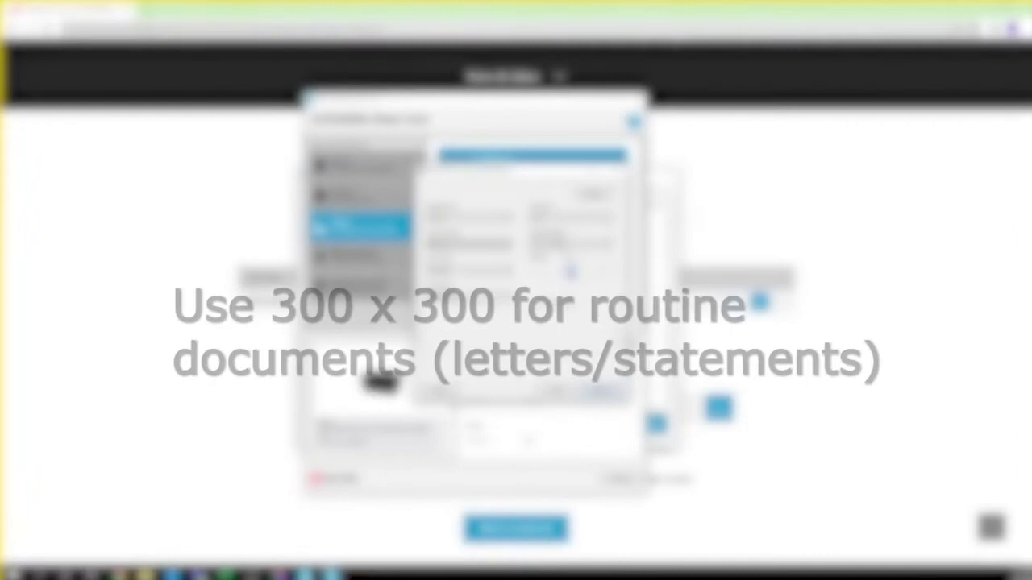
left_click(607, 221)
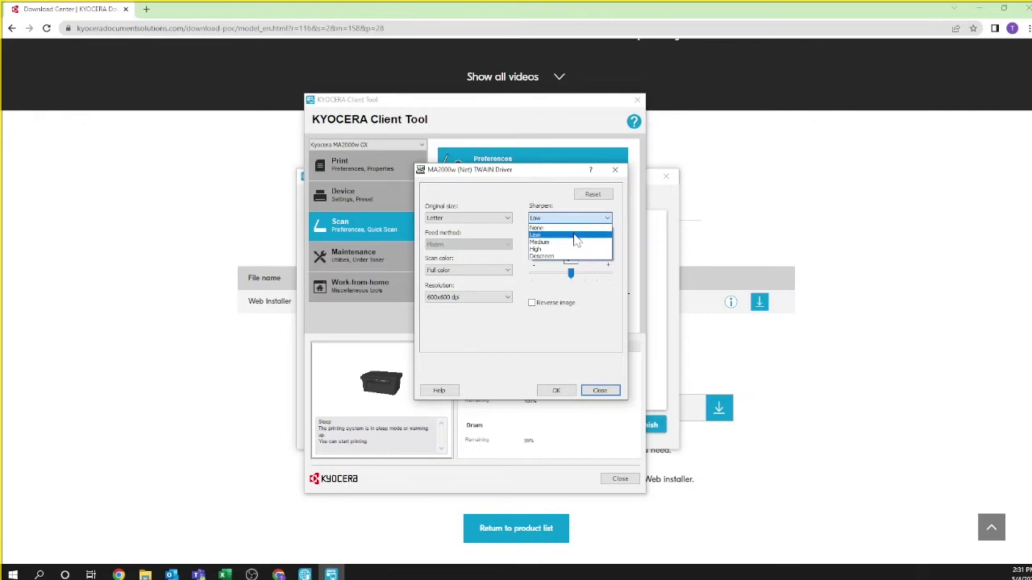
left_click(592, 236)
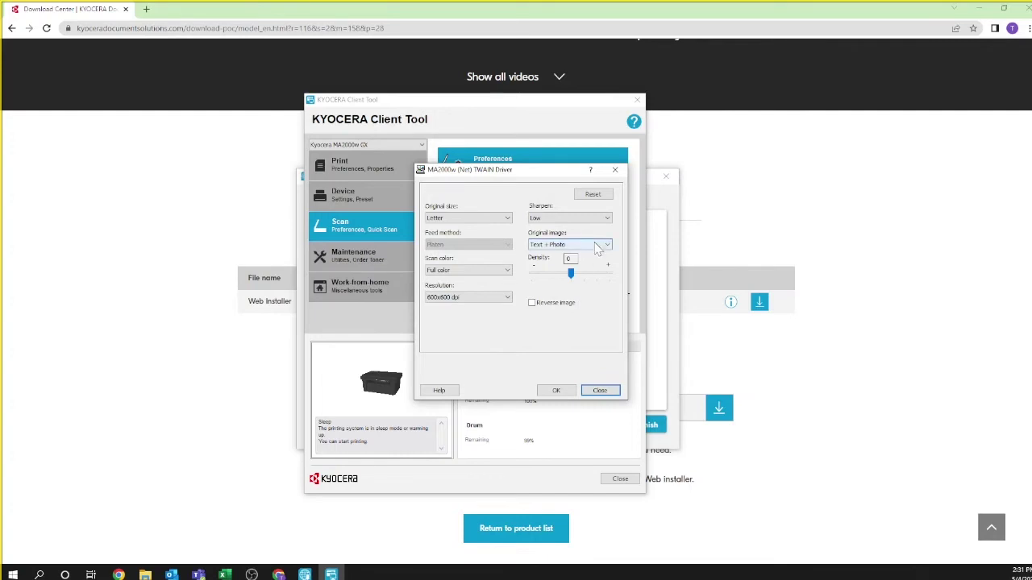
left_click(596, 247)
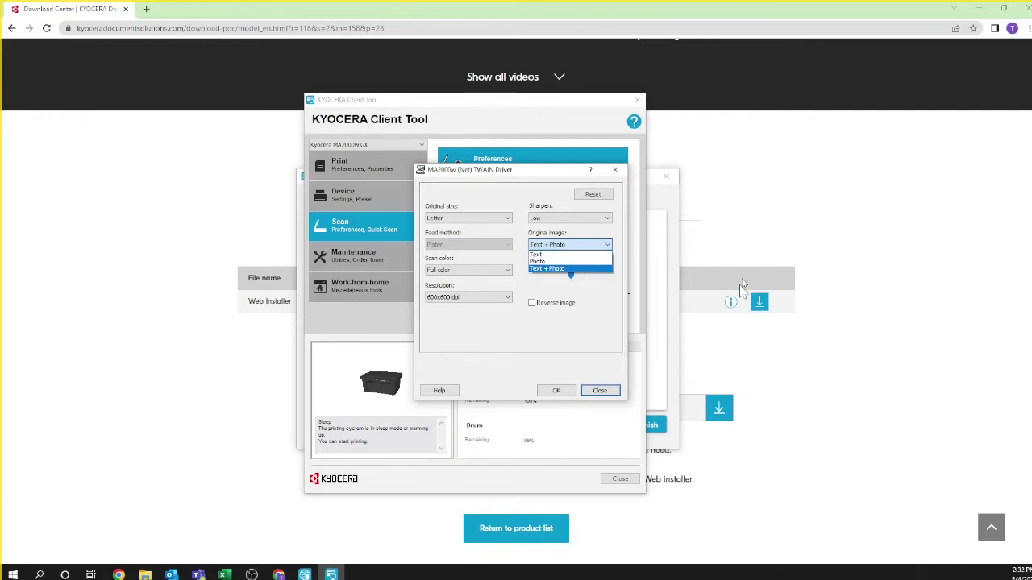
left_click(603, 322)
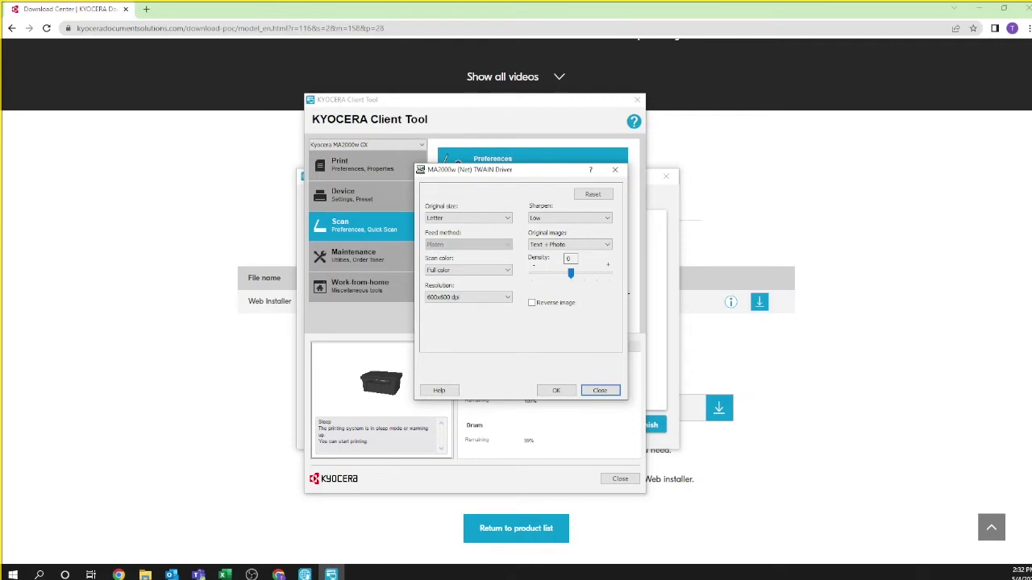
Confirm the TWAIN preferences, then keep PDF as the Quick Scan file format and apply
left_click(562, 392)
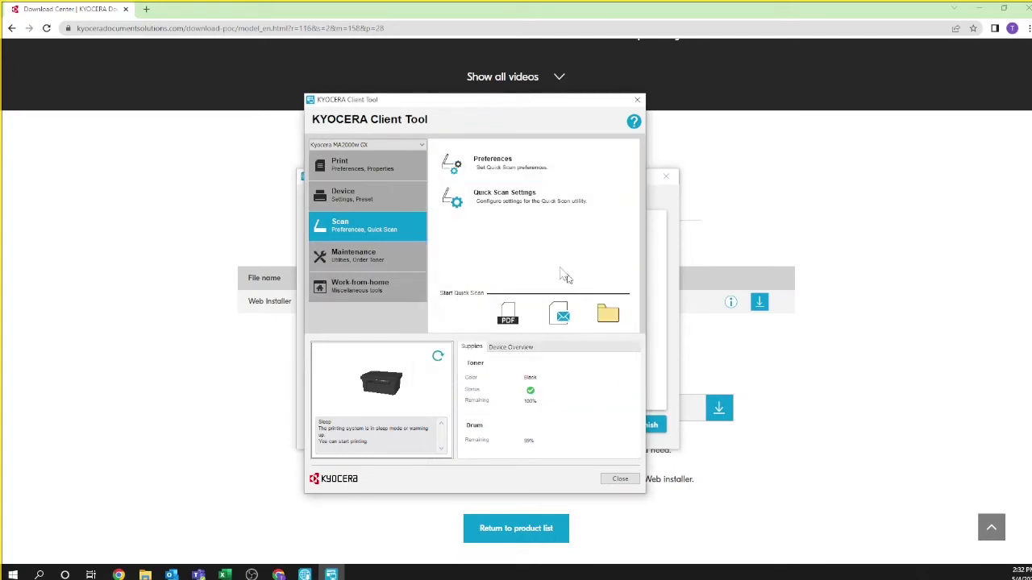
left_click(520, 203)
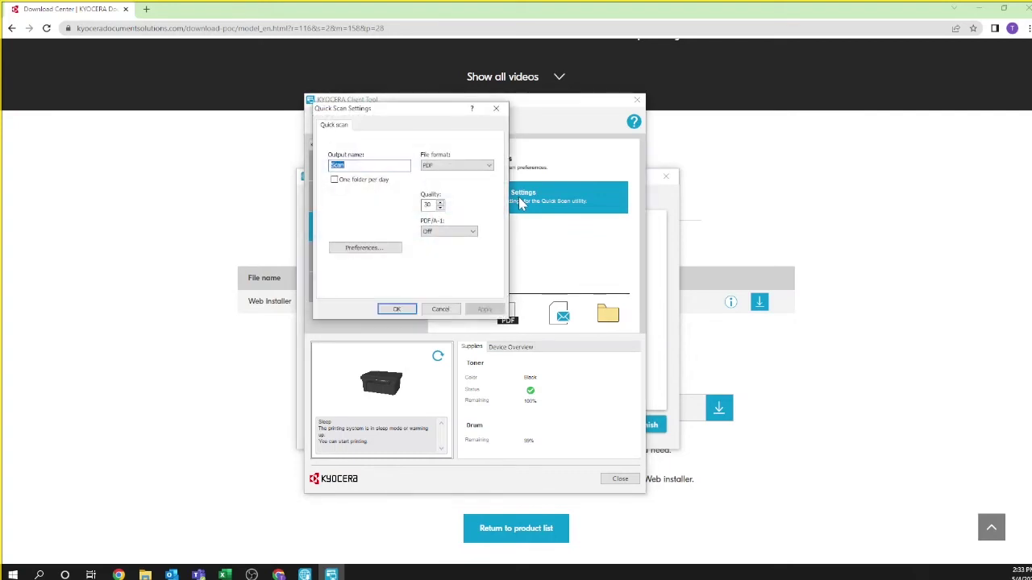
left_click(471, 166)
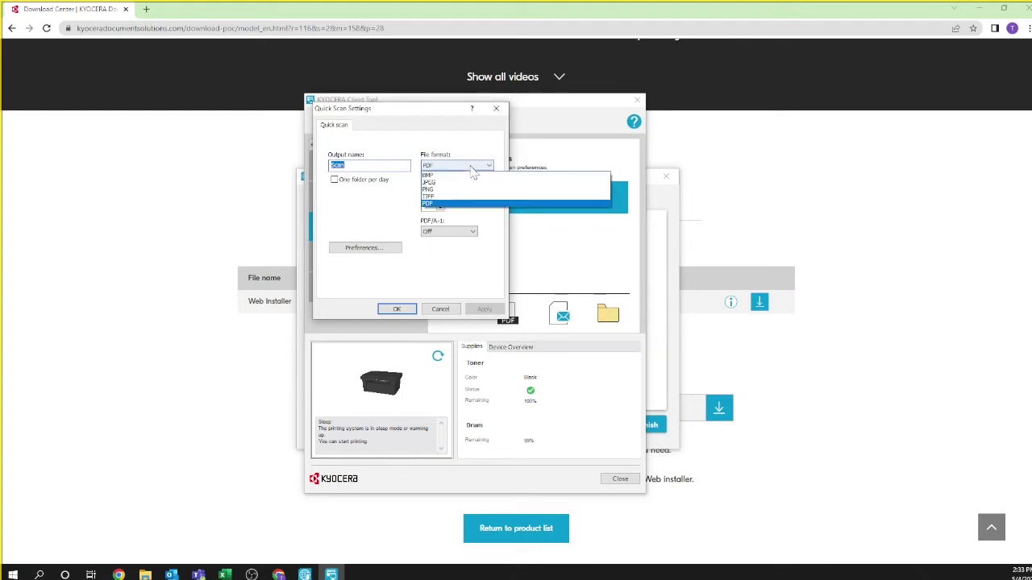
left_click(474, 211)
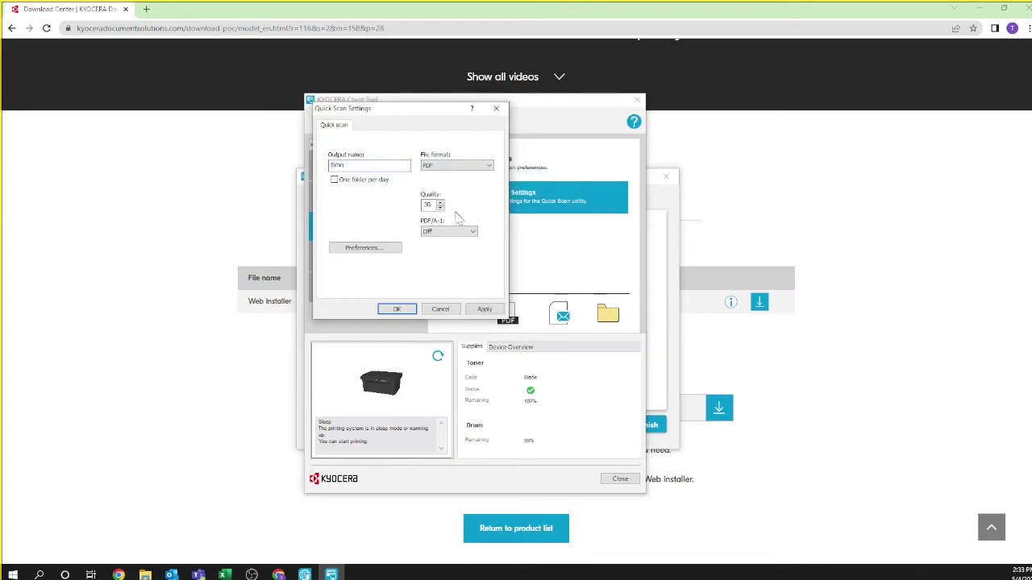
left_click(484, 309)
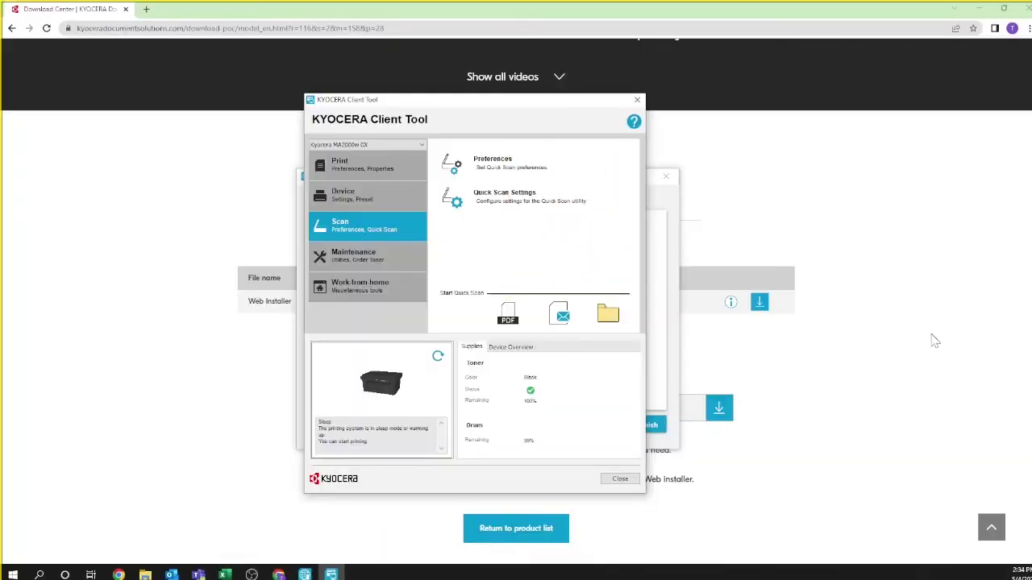
Run a PDF Quick Scan and save it as 'myfirstscan'
left_click(504, 319)
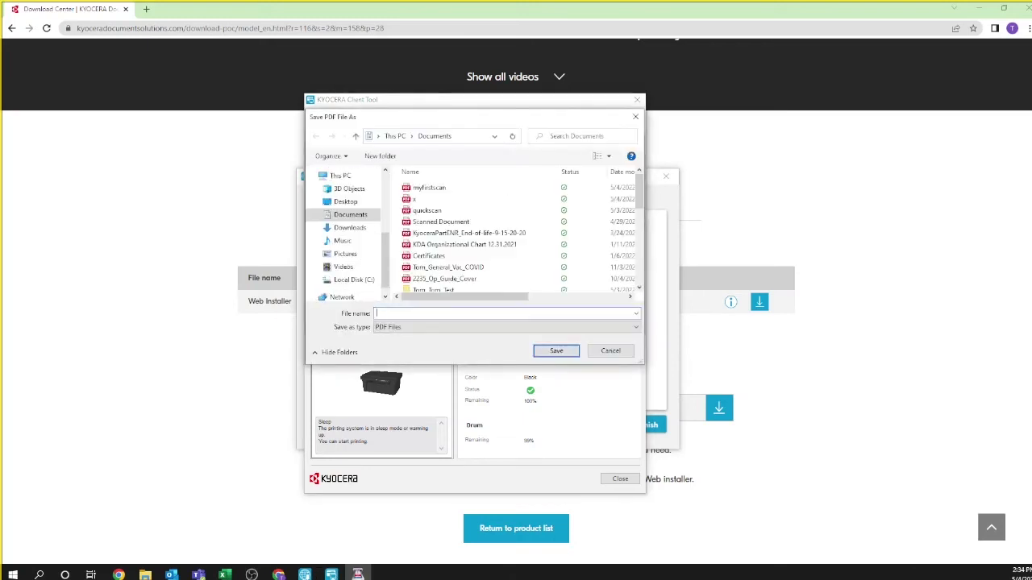
type("my")
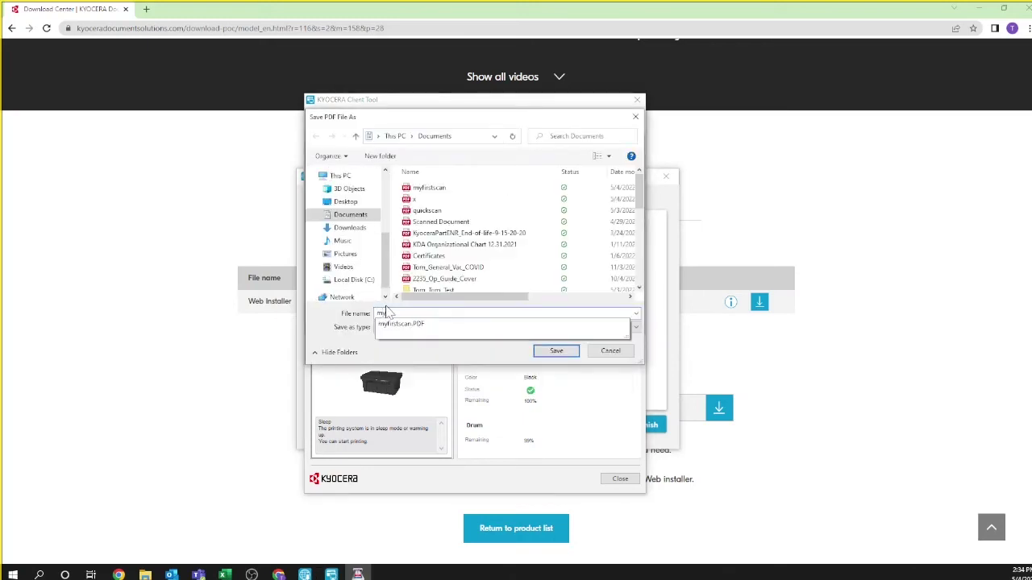
type("firstscan")
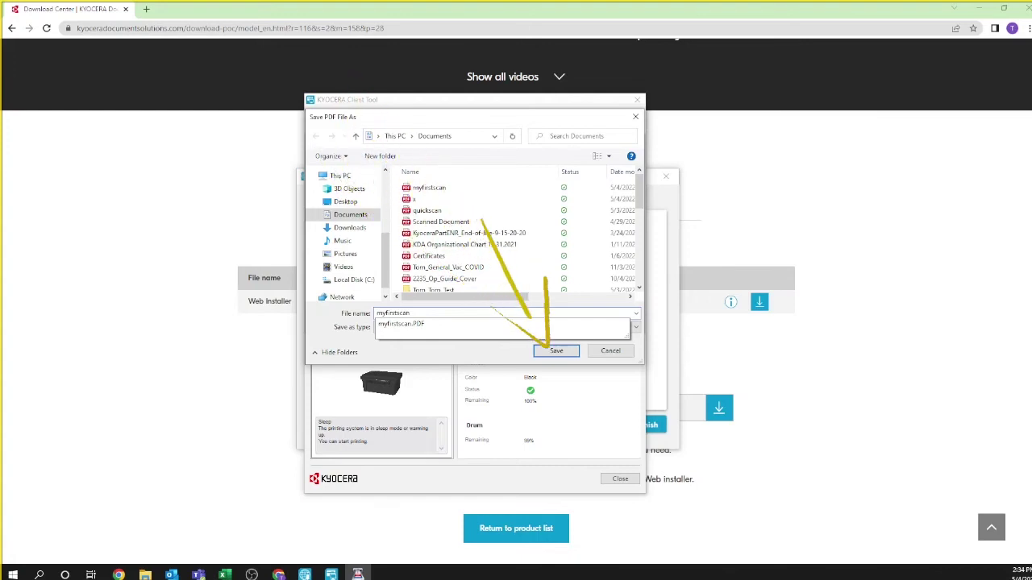
key("Return")
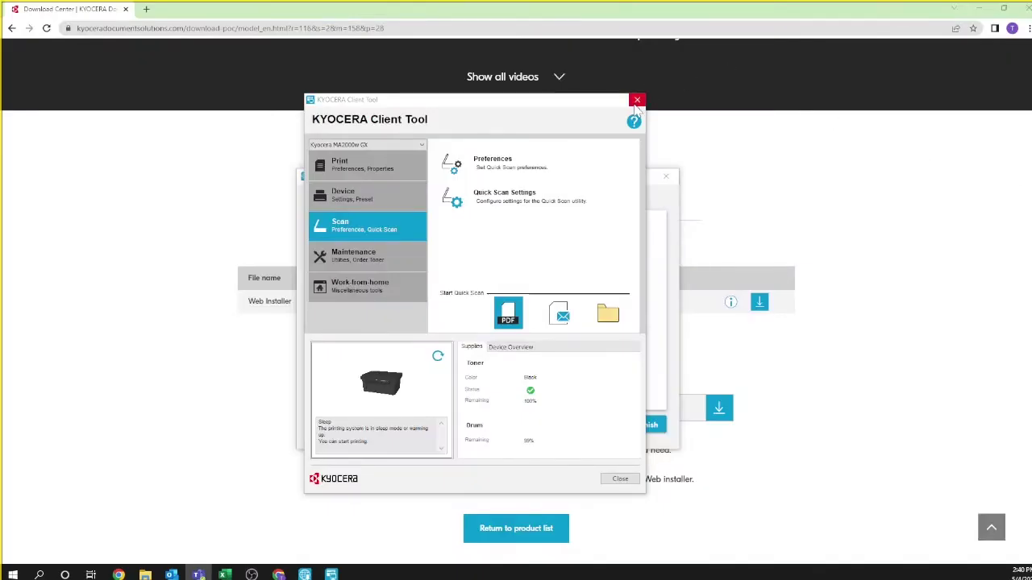
Close the Client Tool, finish the printer configuration, and close the Web Installer
left_click(637, 100)
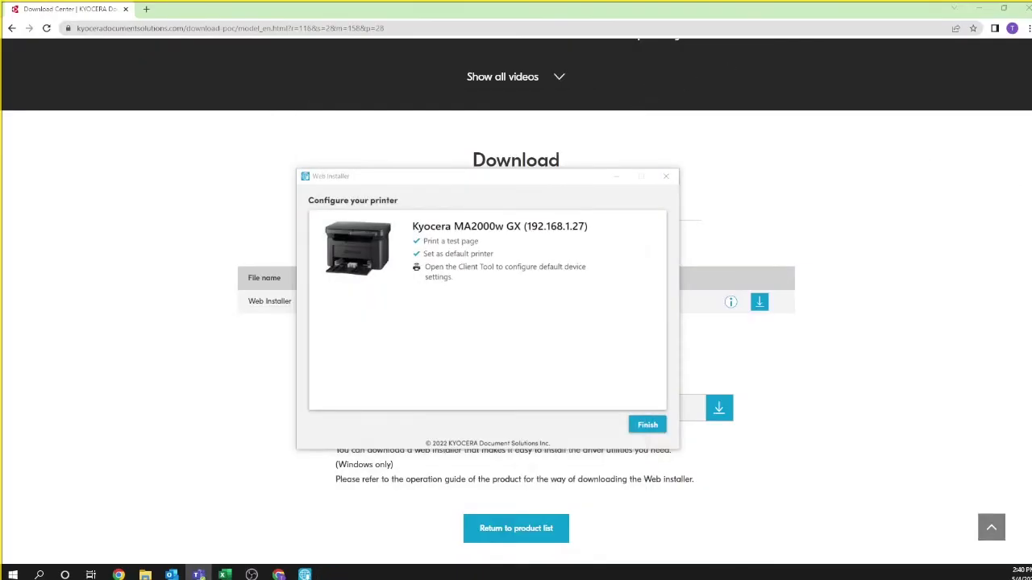
left_click(644, 428)
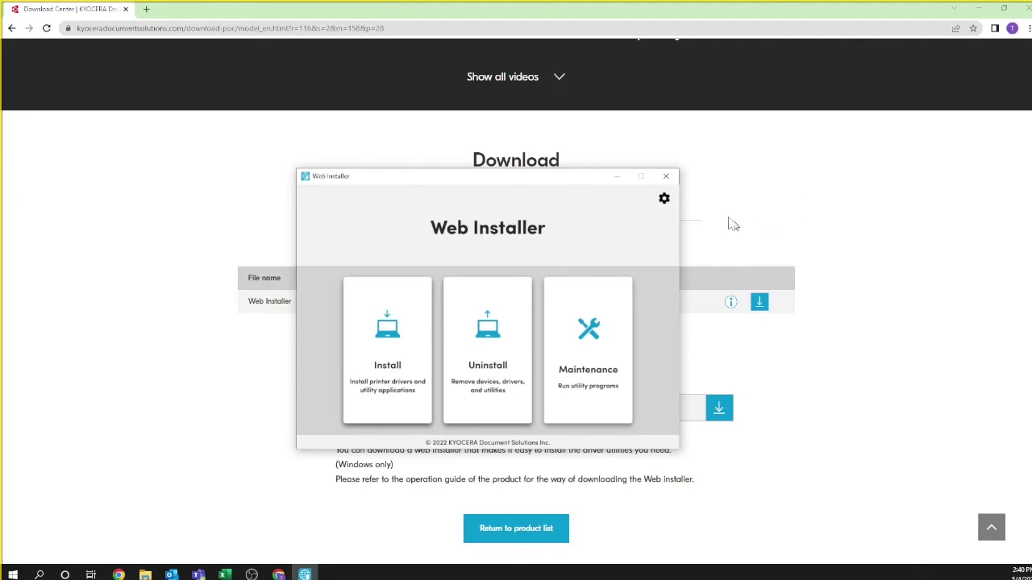
left_click(666, 178)
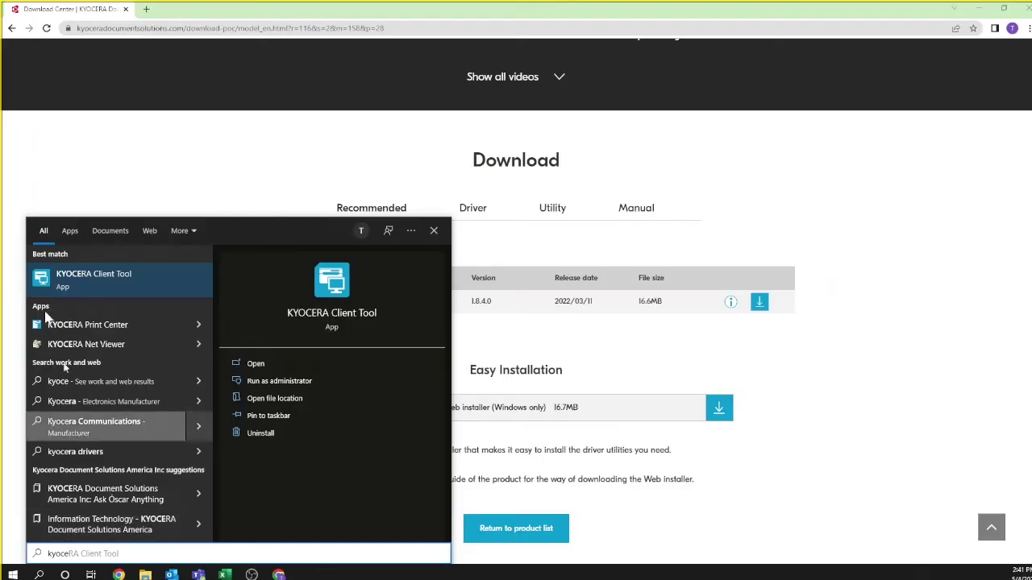
Launch KYOCERA Client Tool from the Start menu search results
left_click(110, 288)
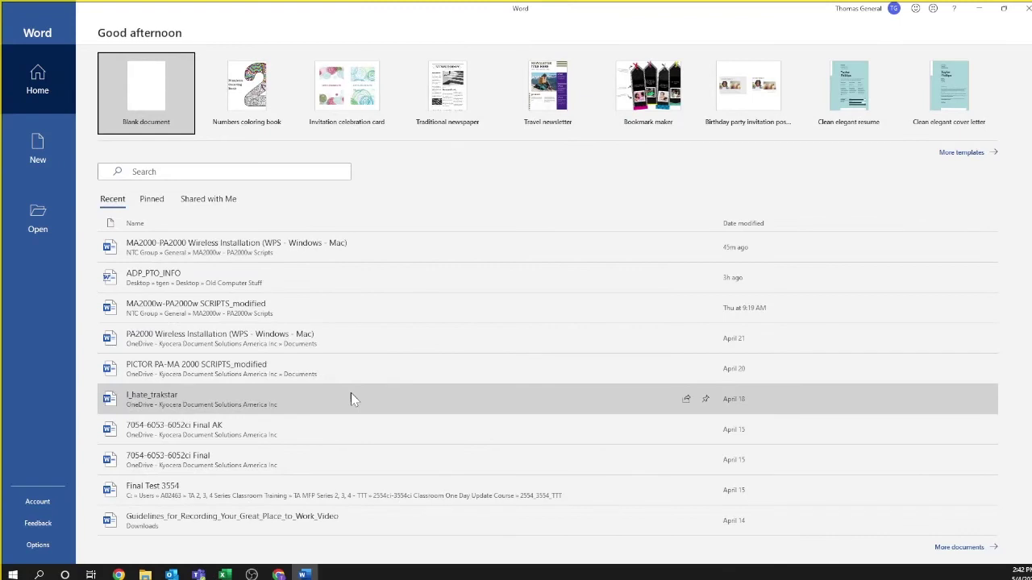
left_click(335, 427)
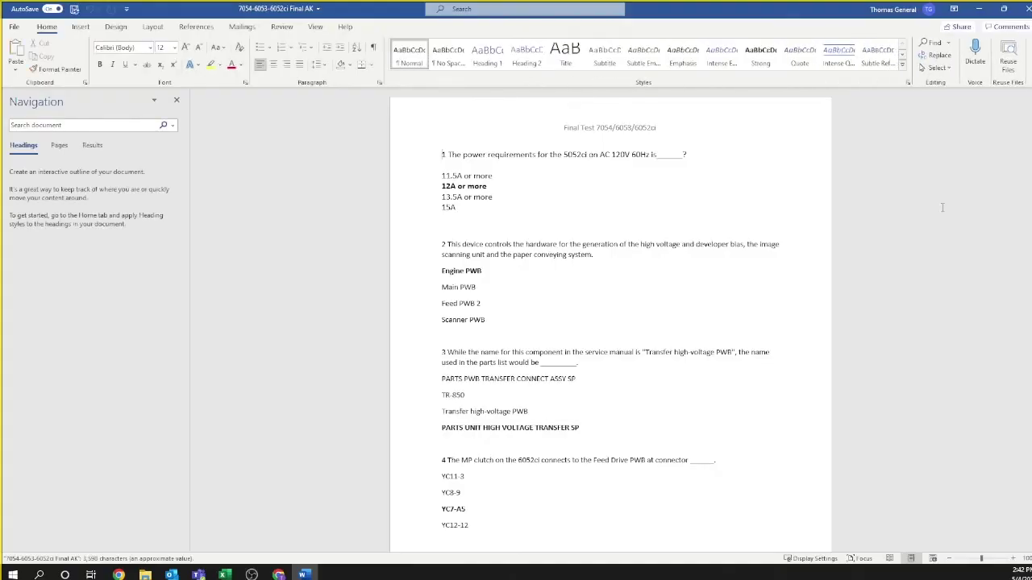
left_click(15, 28)
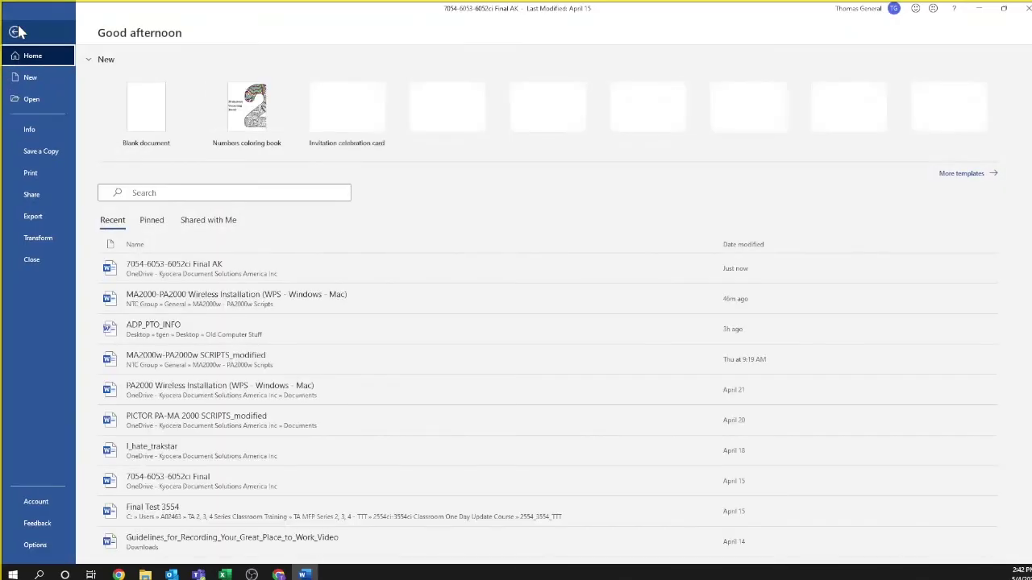
left_click(64, 175)
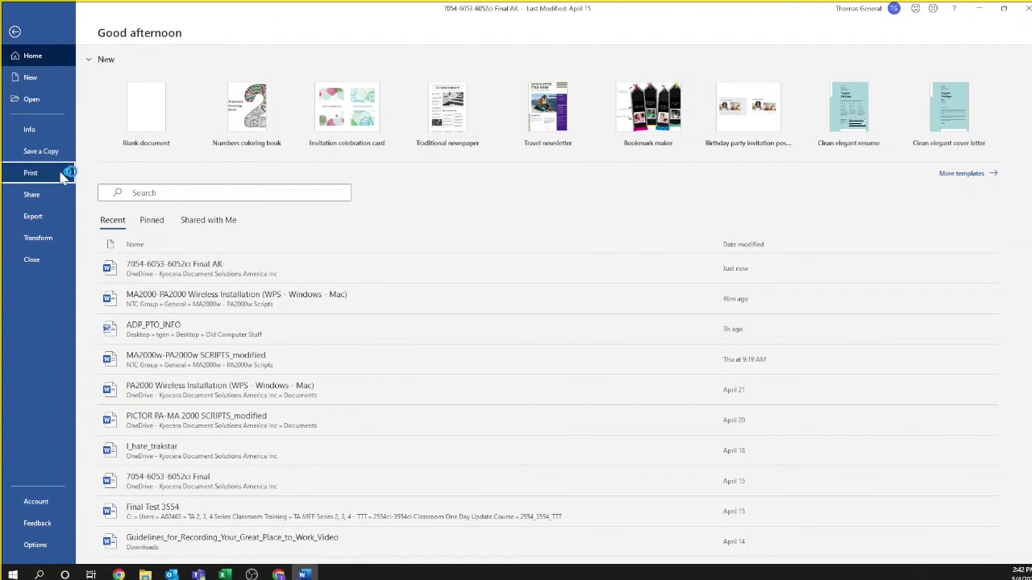